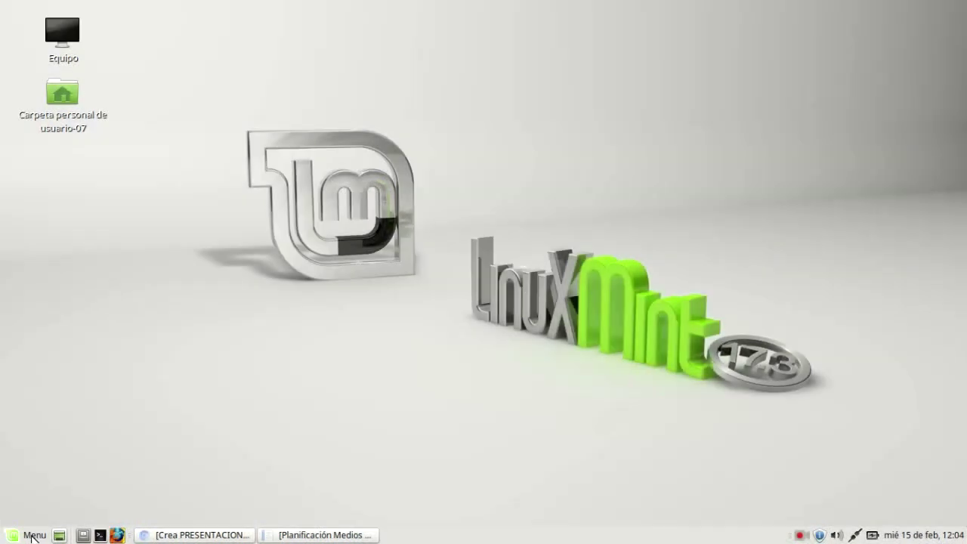
Step: Launch LibreOffice Calc from the Menu's Oficina category to get a blank spreadsheet
{"action": "left_click", "coordinate": [32, 536]}
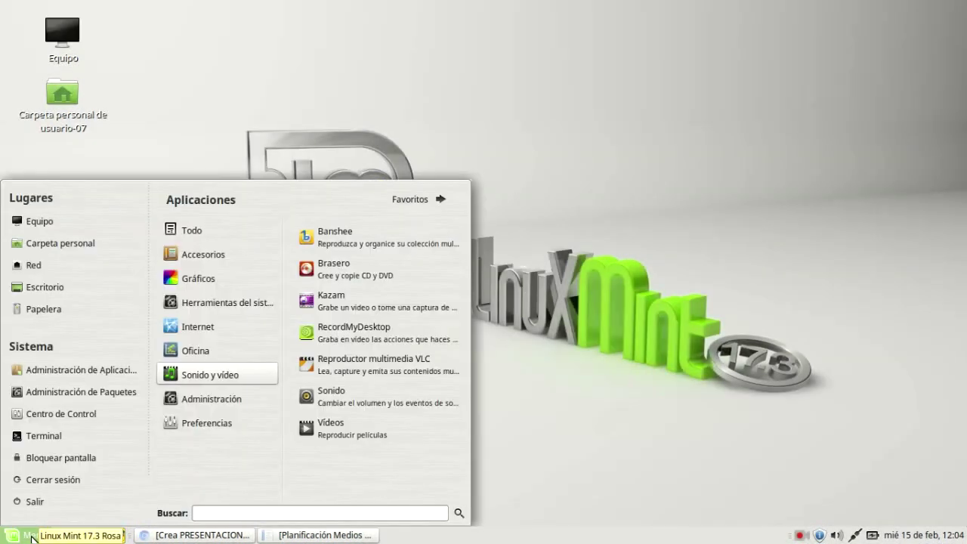
{"action": "mouse_move", "coordinate": [202, 356]}
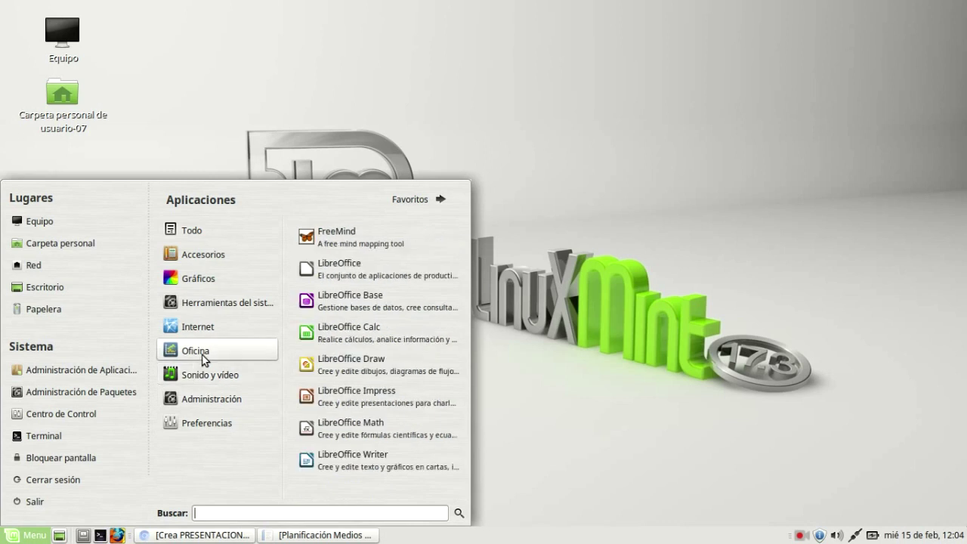
{"action": "left_click", "coordinate": [377, 334]}
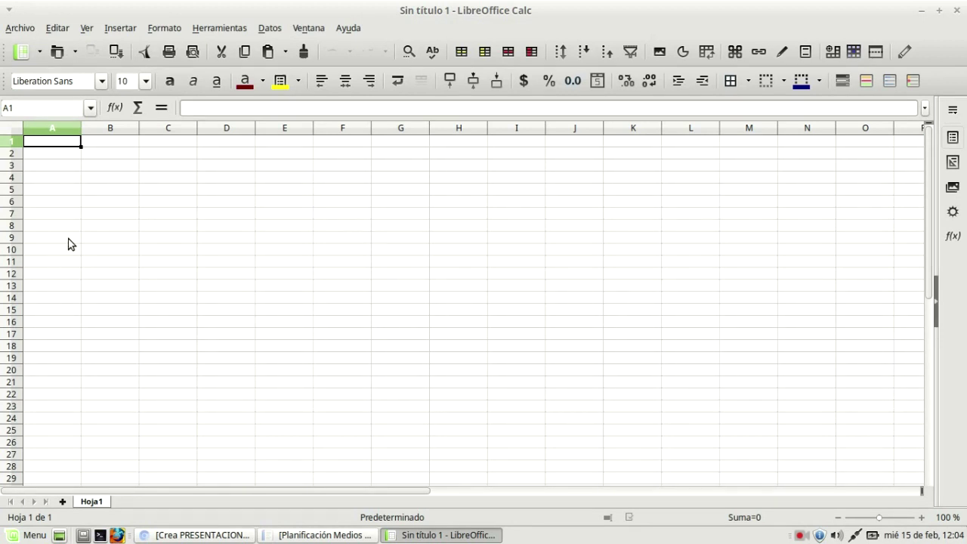
Step: Apply All Borders to the range B5:E15
{"action": "left_click", "coordinate": [107, 193]}
{"action": "left_click_drag", "start_coordinate": [104, 191], "coordinate": [257, 309]}
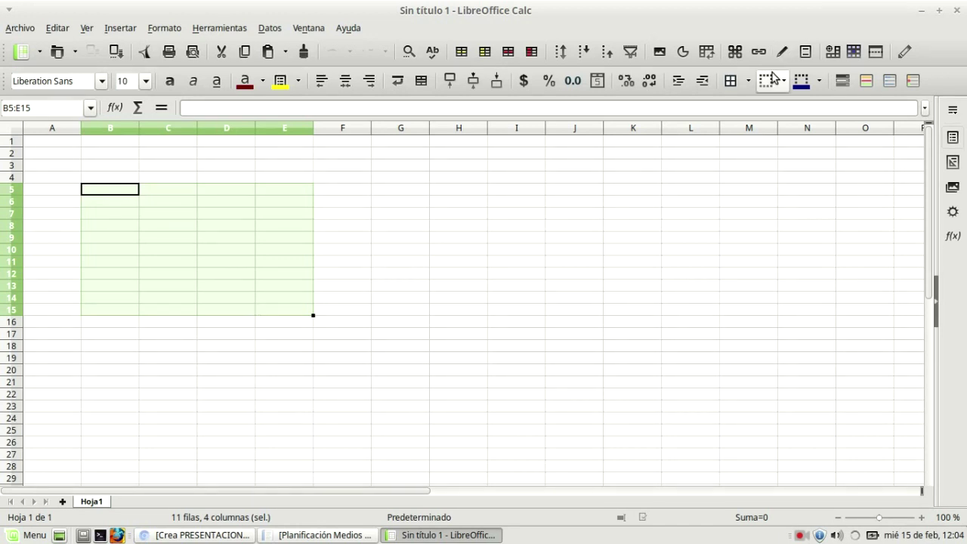
{"action": "left_click", "coordinate": [748, 81]}
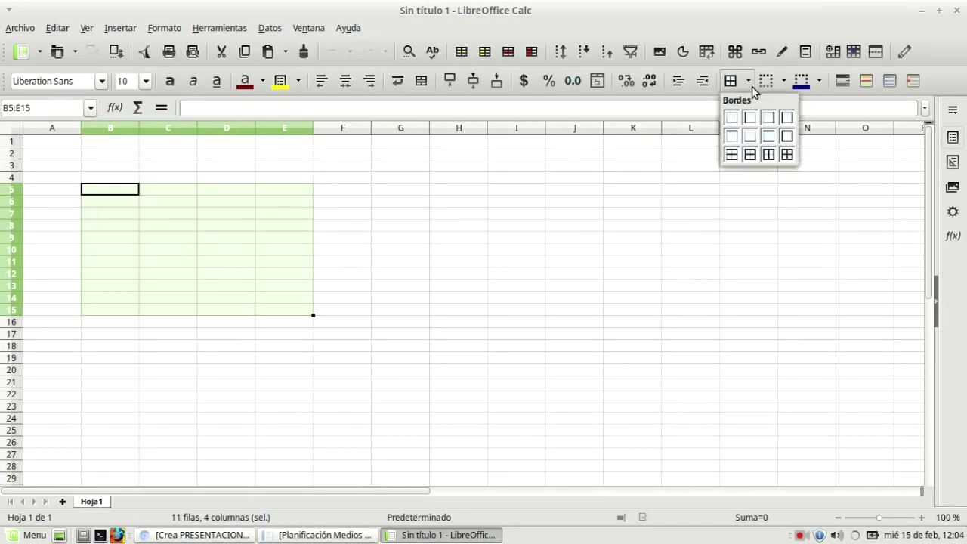
{"action": "left_click", "coordinate": [788, 154]}
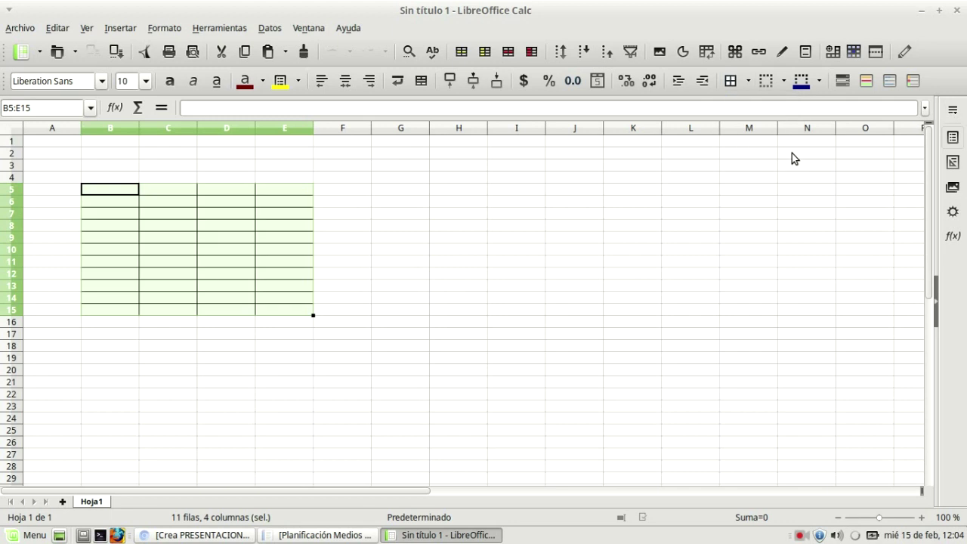
{"action": "left_click", "coordinate": [242, 244]}
Step: Type the headers Artículo, Precio, Cantidad, Total and items Jabón to Espagueti, widening column B
{"action": "double_click", "coordinate": [107, 192]}
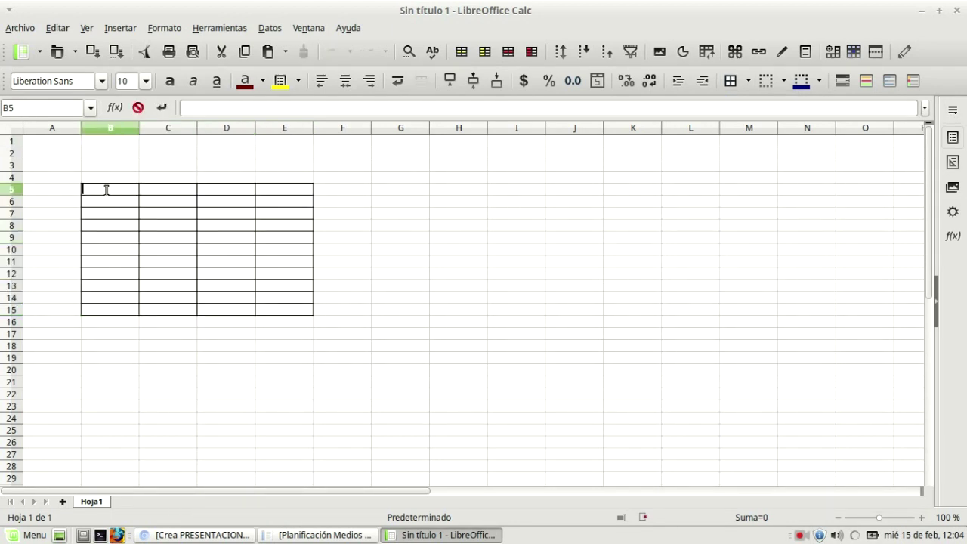
{"action": "type", "text": "Artículo"}
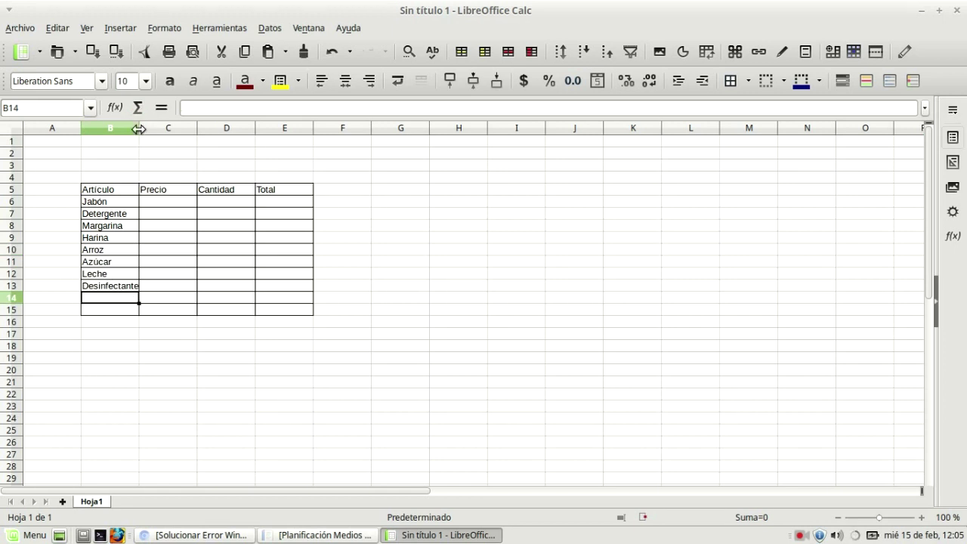
{"action": "left_click_drag", "start_coordinate": [139, 128], "coordinate": [146, 130]}
{"action": "type", "text": "Espagueti"}
{"action": "key", "text": "Return"}
Step: Extend the table by giving B16:E18 all borders
{"action": "left_click_drag", "start_coordinate": [95, 322], "coordinate": [299, 348]}
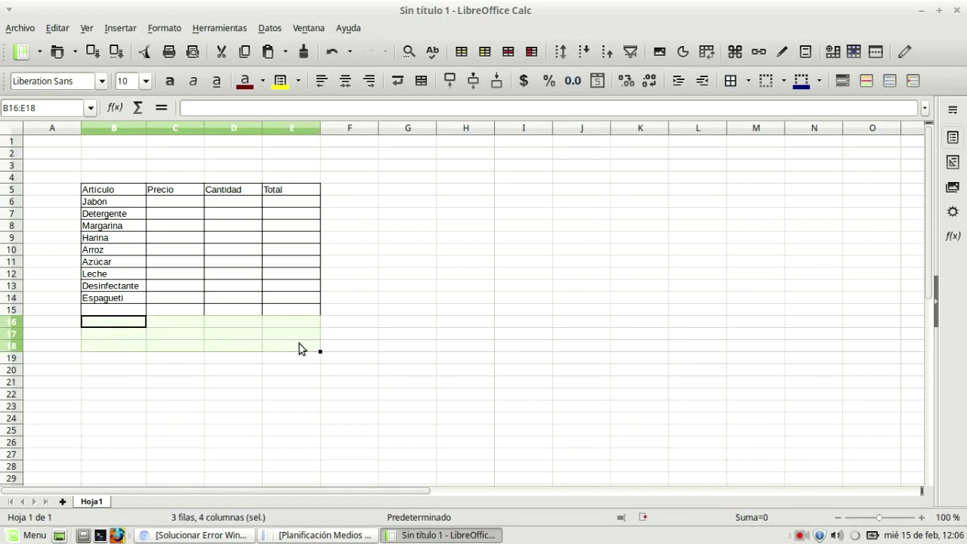
{"action": "left_click", "coordinate": [749, 80]}
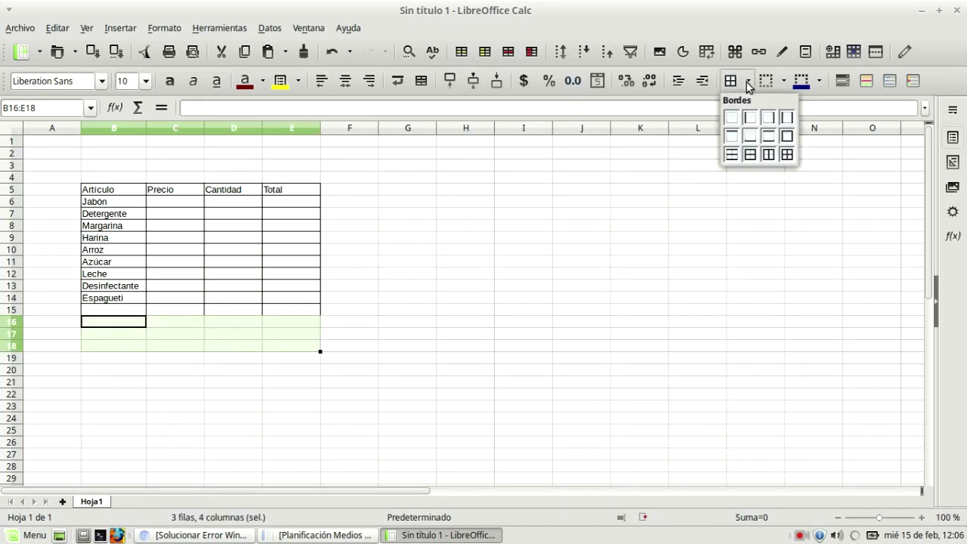
{"action": "left_click", "coordinate": [785, 155]}
Step: Enter prices 1100, 2200, 2700, 2800, 3100, 2500, 3700, 1800, 2900 in C6:C14
{"action": "left_click", "coordinate": [176, 203]}
{"action": "type", "text": "1100 2200 2700 2800 3100 2500 3700"}
{"action": "left_click", "coordinate": [180, 277]}
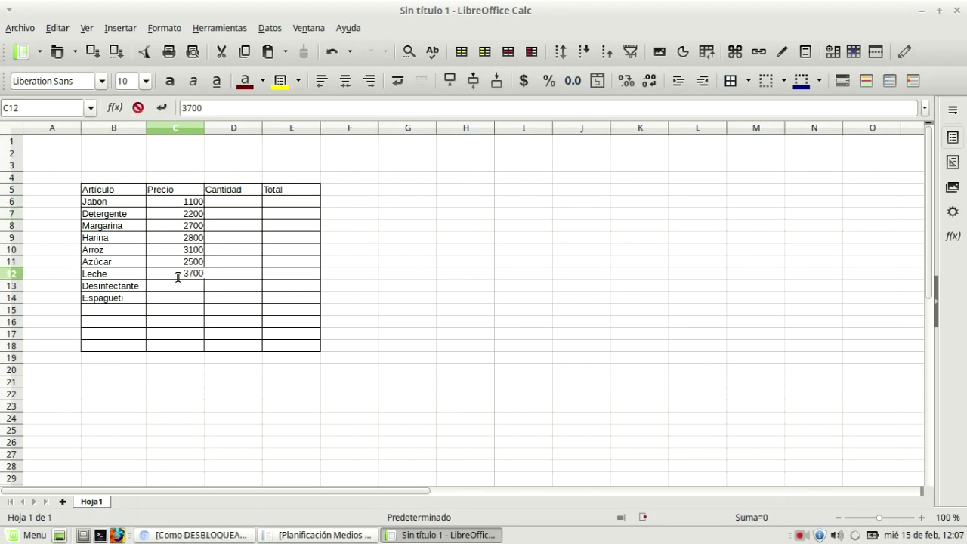
{"action": "left_click", "coordinate": [189, 290]}
{"action": "type", "text": "1800 2900"}
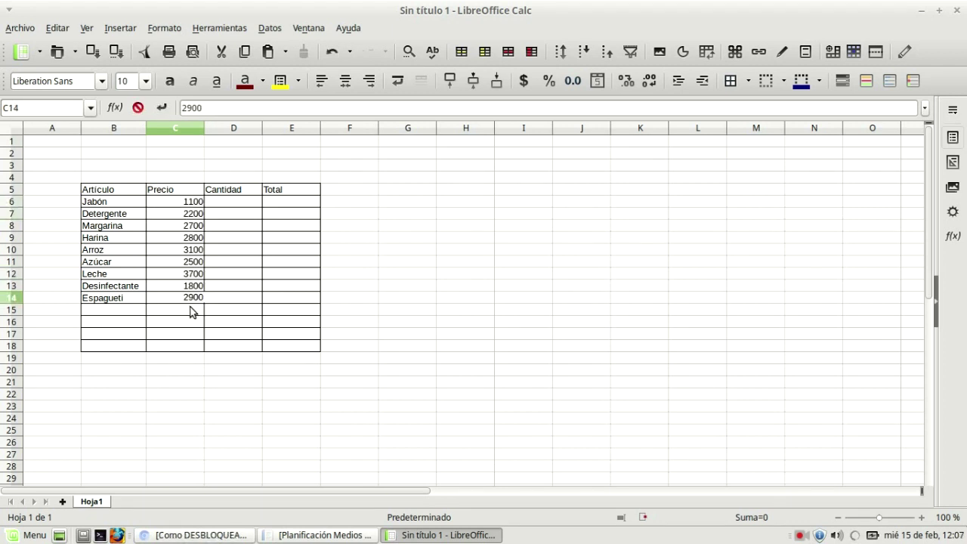
{"action": "left_click", "coordinate": [192, 312]}
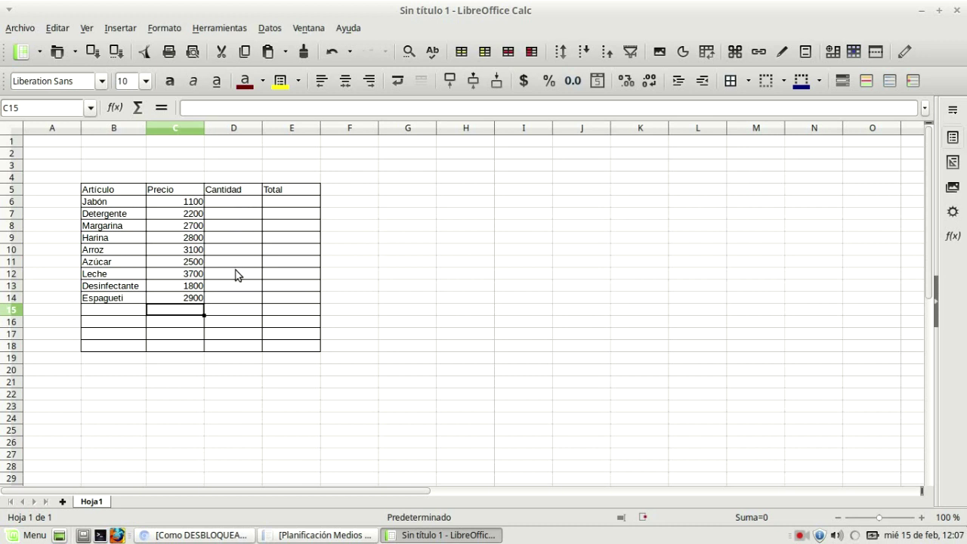
Step: Enter quantities 1, 1, 1, 3, 2, 2, 2, 1, 3 in D6:D14, plus the IVA label and 12,00% rate
{"action": "left_click", "coordinate": [251, 201]}
{"action": "type", "text": "1 1 1 3 2 2 2 1 3"}
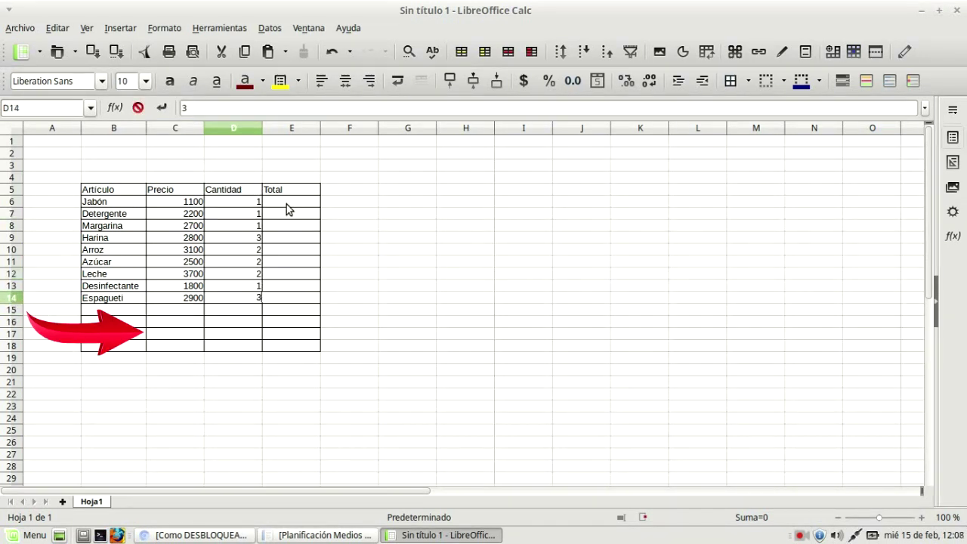
{"action": "type", "text": "IVA"}
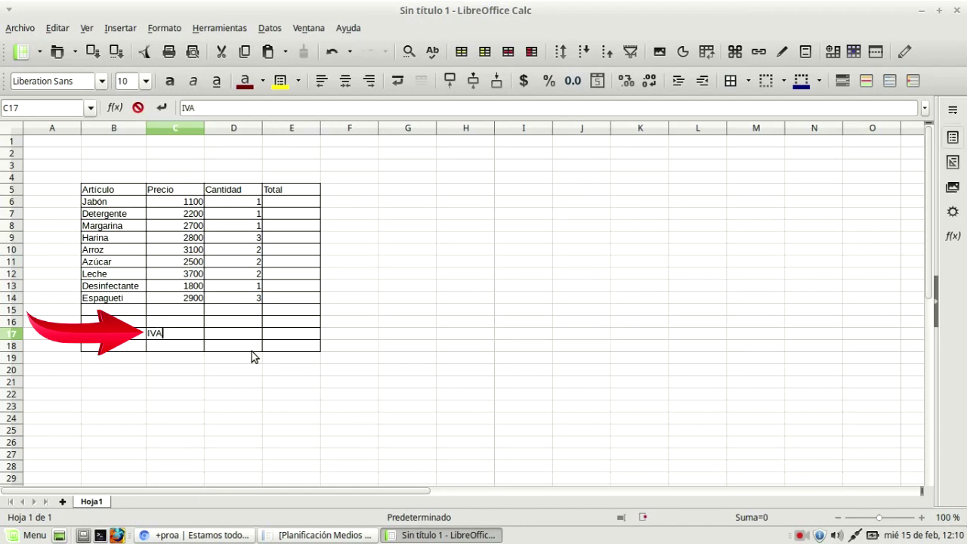
{"action": "left_click", "coordinate": [249, 336]}
{"action": "type", "text": "12,00%"}
{"action": "left_click", "coordinate": [191, 347]}
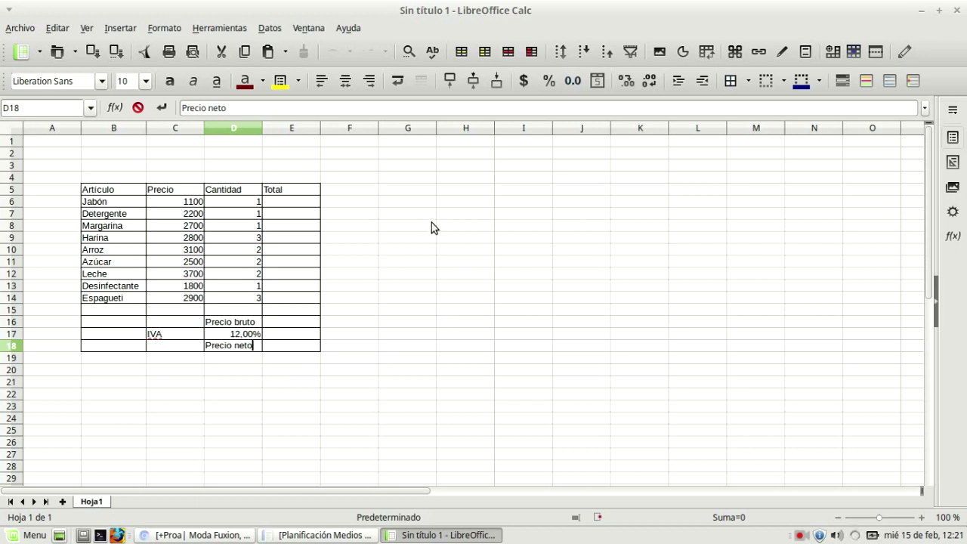
{"action": "left_click", "coordinate": [299, 200]}
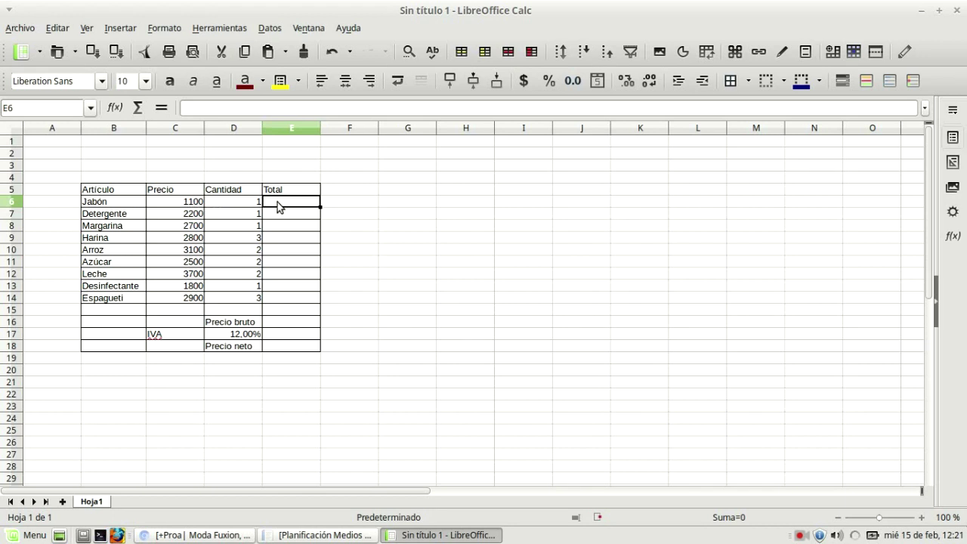
Step: Enter =C6*D6 in E6 and fill it down through E14
{"action": "type", "text": "="}
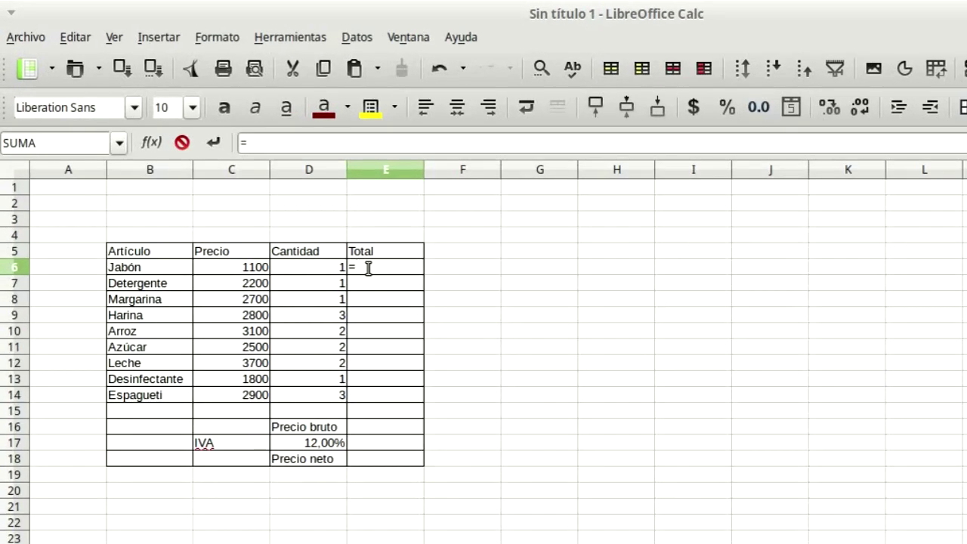
{"action": "left_click", "coordinate": [254, 271]}
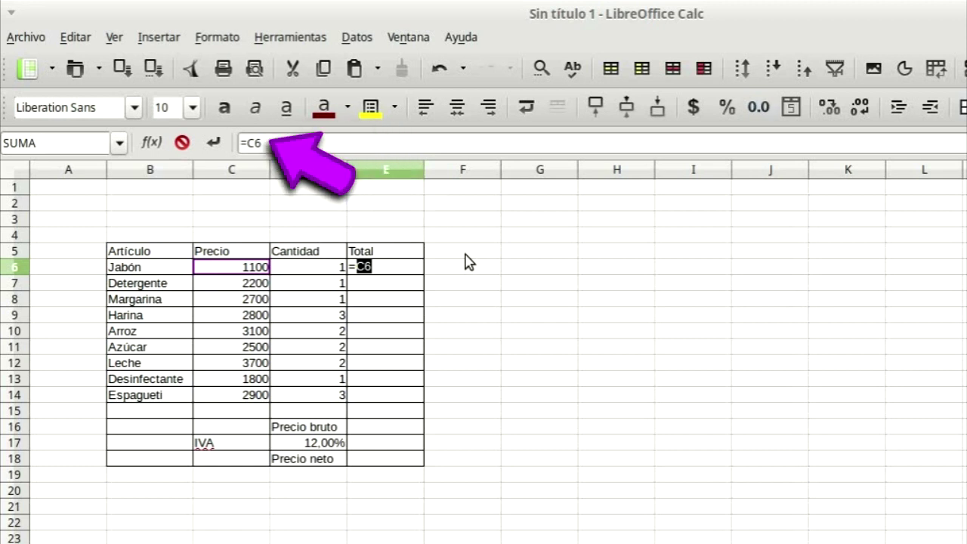
{"action": "type", "text": "*"}
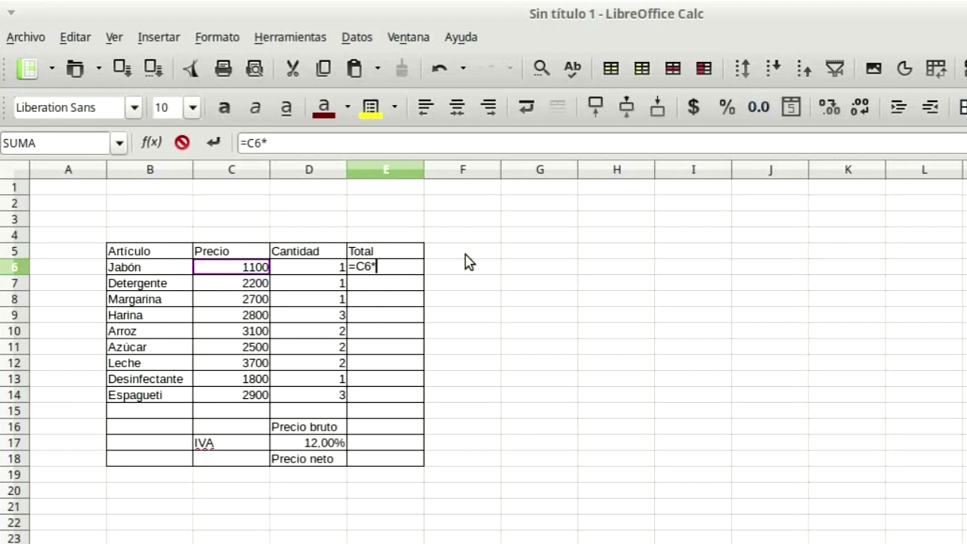
{"action": "left_click", "coordinate": [304, 273]}
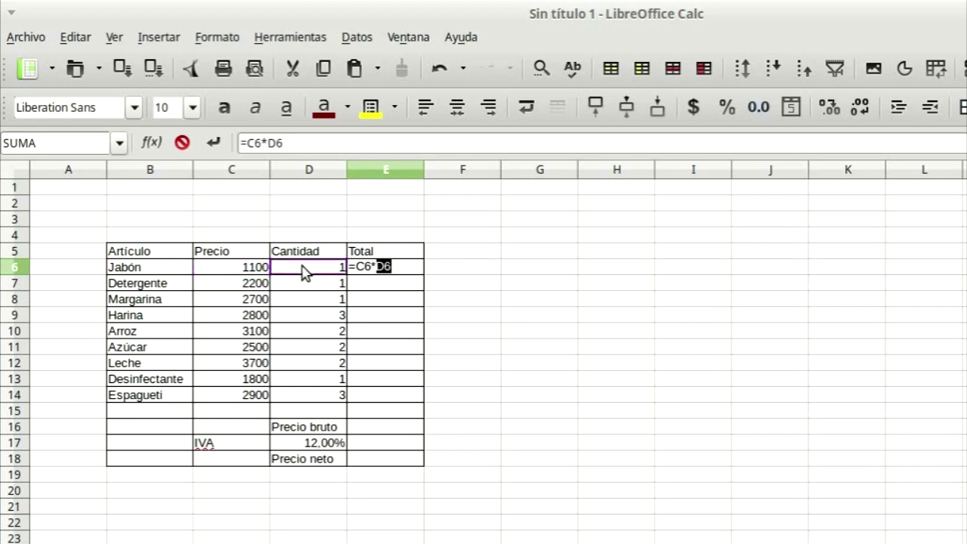
{"action": "key", "text": "Return"}
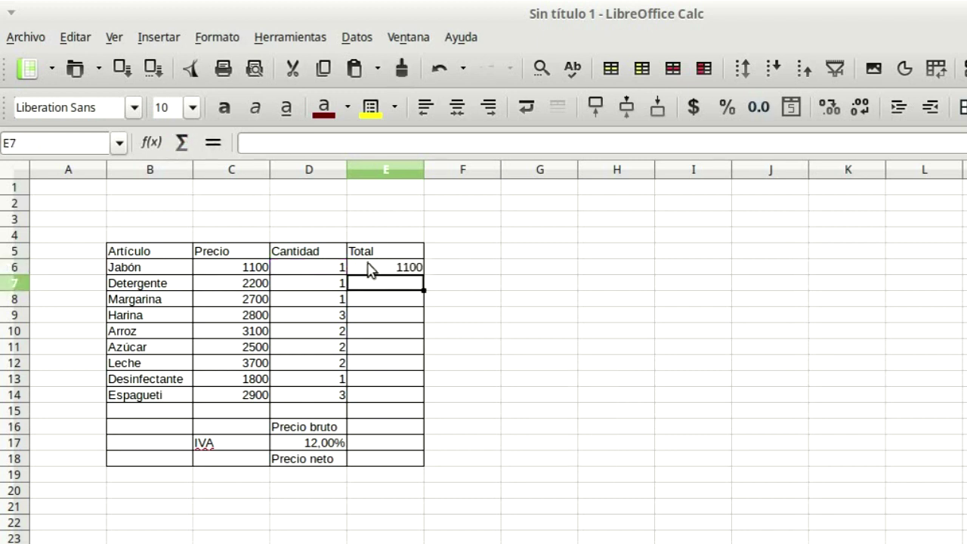
{"action": "left_click", "coordinate": [414, 266]}
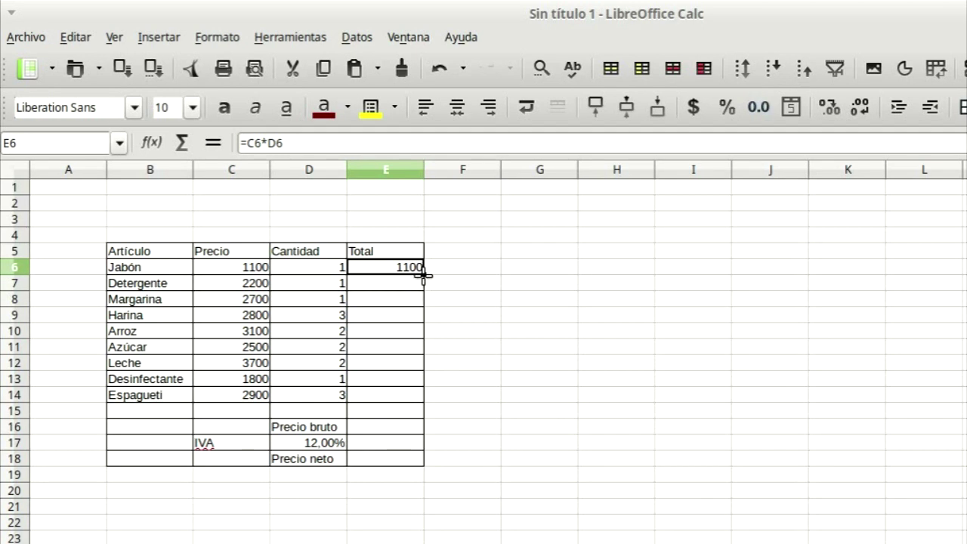
{"action": "left_click_drag", "start_coordinate": [423, 276], "coordinate": [423, 396]}
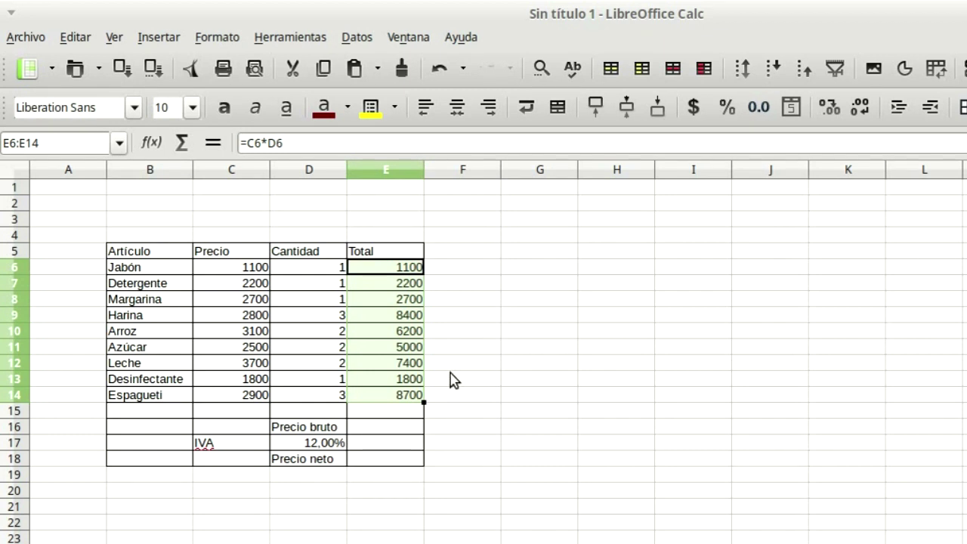
Step: Sum the totals into E16 with Suma (=SUMA(E6:E15)), giving a Precio bruto of 43500
{"action": "left_click", "coordinate": [398, 433]}
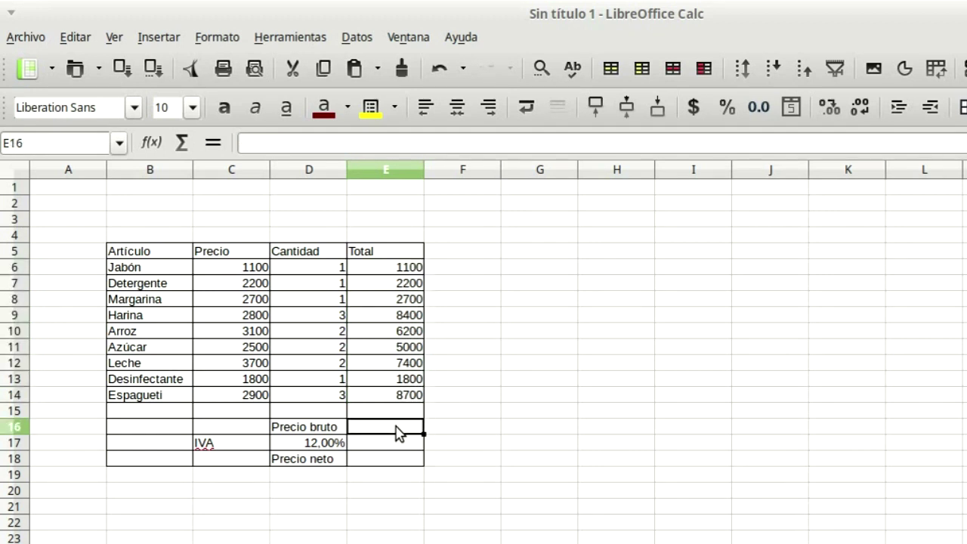
{"action": "double_click", "coordinate": [399, 433]}
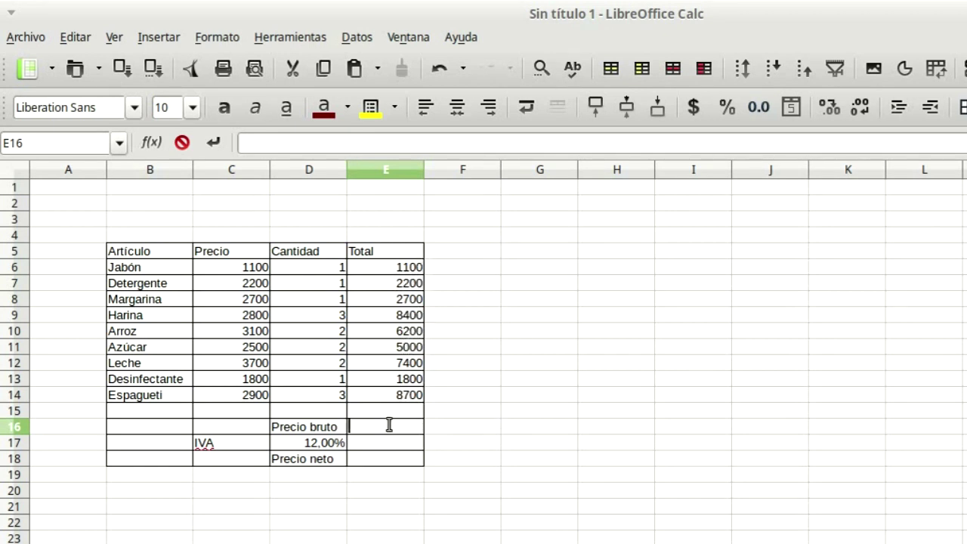
{"action": "left_click", "coordinate": [414, 268]}
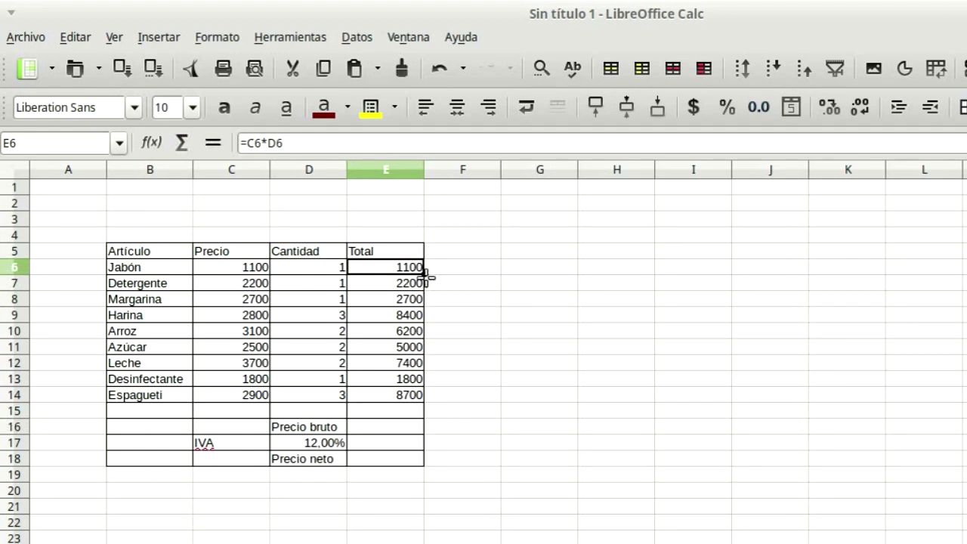
{"action": "left_click_drag", "start_coordinate": [426, 277], "coordinate": [424, 434]}
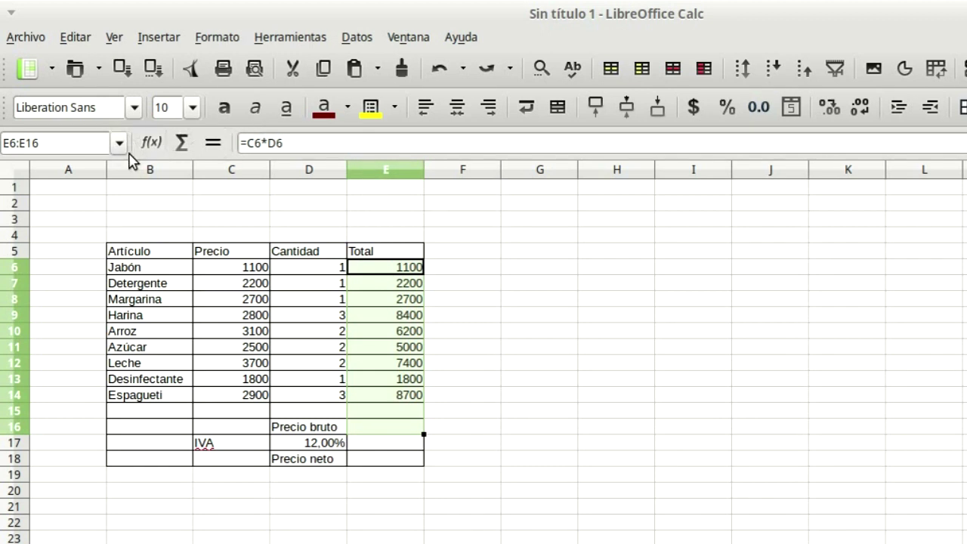
{"action": "left_click", "coordinate": [183, 144]}
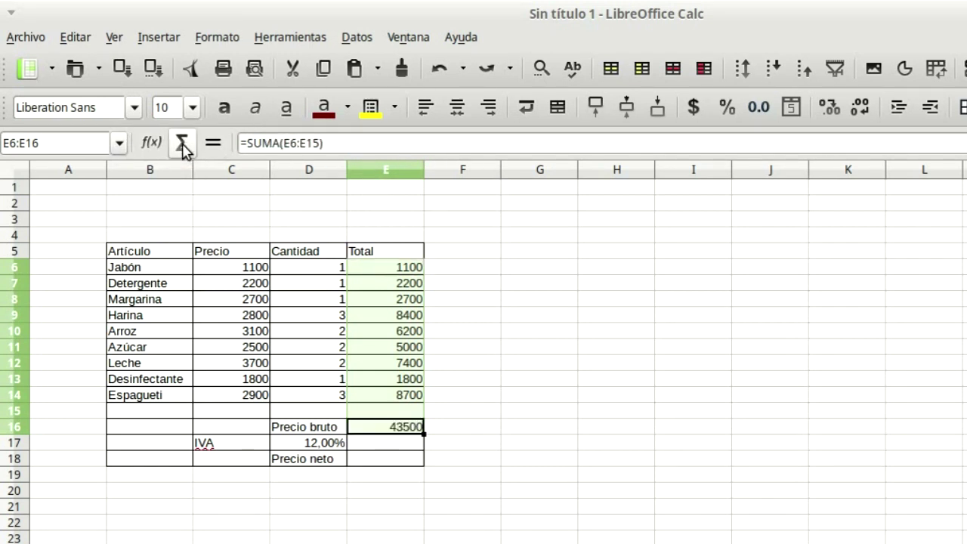
{"action": "left_click", "coordinate": [378, 447]}
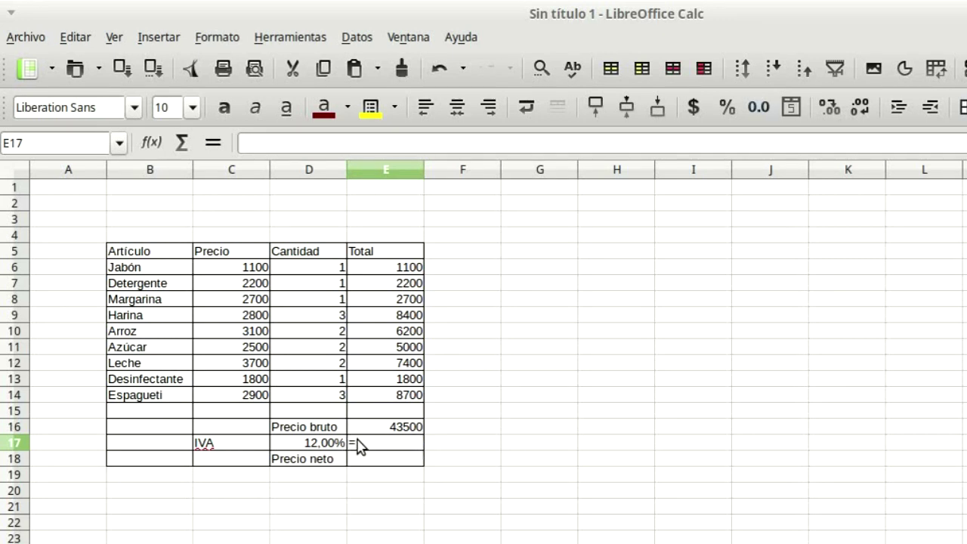
Step: Enter =E16*D17 in E17, correcting the stray semicolon and range, so IVA shows 5220
{"action": "type", "text": "=;"}
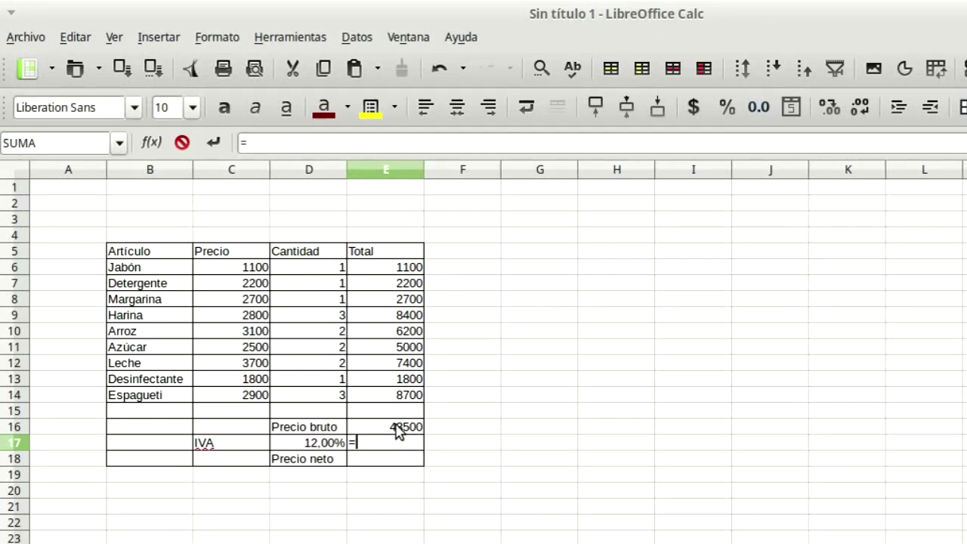
{"action": "left_click", "coordinate": [397, 429]}
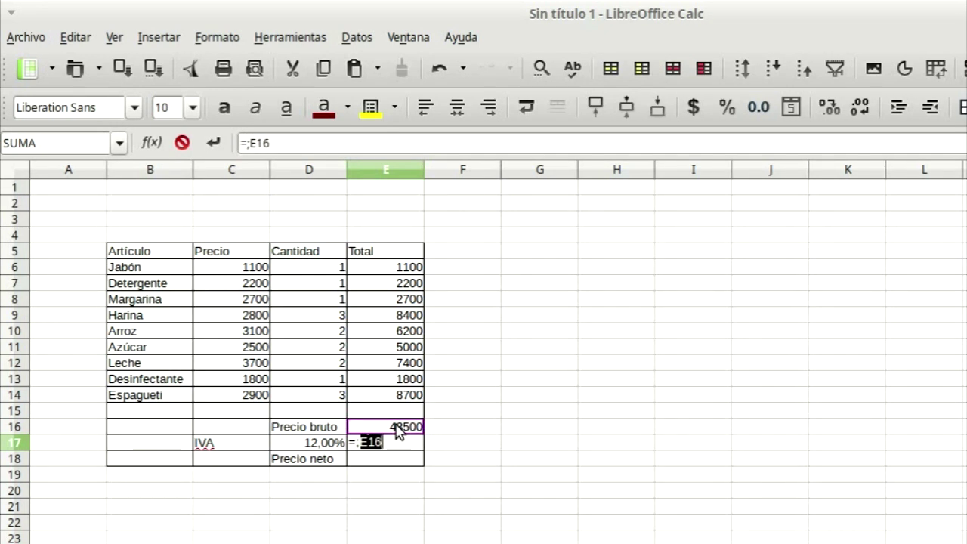
{"action": "type", "text": "*"}
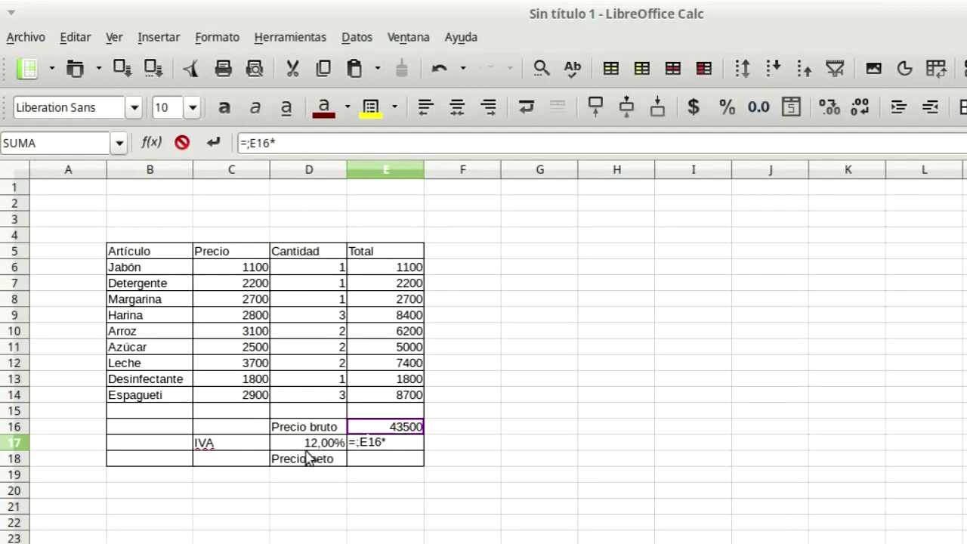
{"action": "left_click_drag", "start_coordinate": [313, 444], "coordinate": [313, 445]}
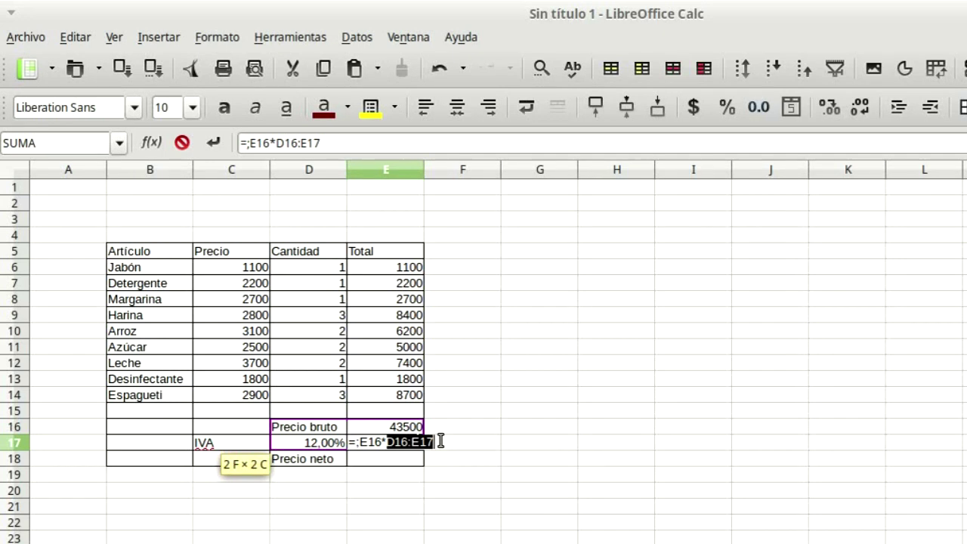
{"action": "left_click", "coordinate": [441, 442]}
{"action": "key", "text": "Left"}
{"action": "key", "text": "Left"}
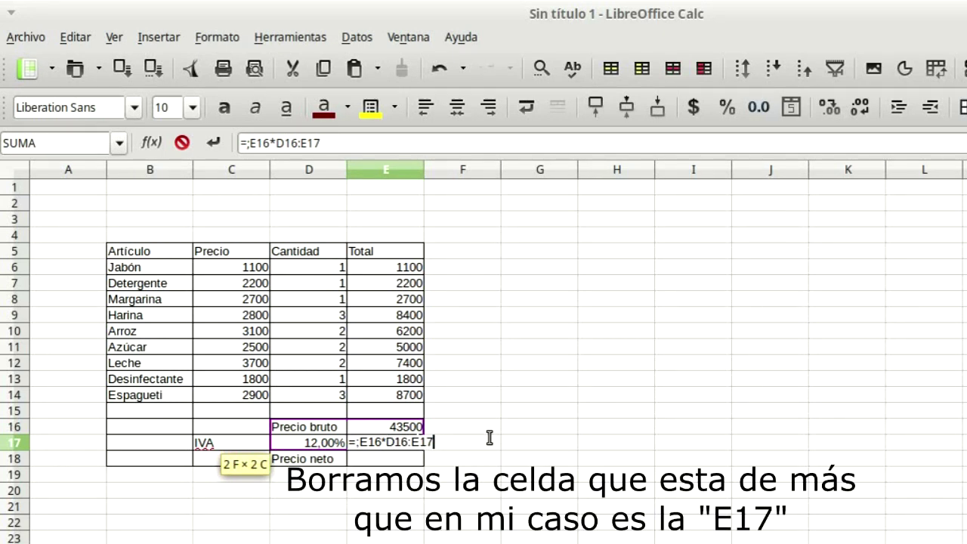
{"action": "key", "text": "BackSpace"}
{"action": "key", "text": "BackSpace"}
{"action": "key", "text": "BackSpace"}
{"action": "key", "text": "BackSpace"}
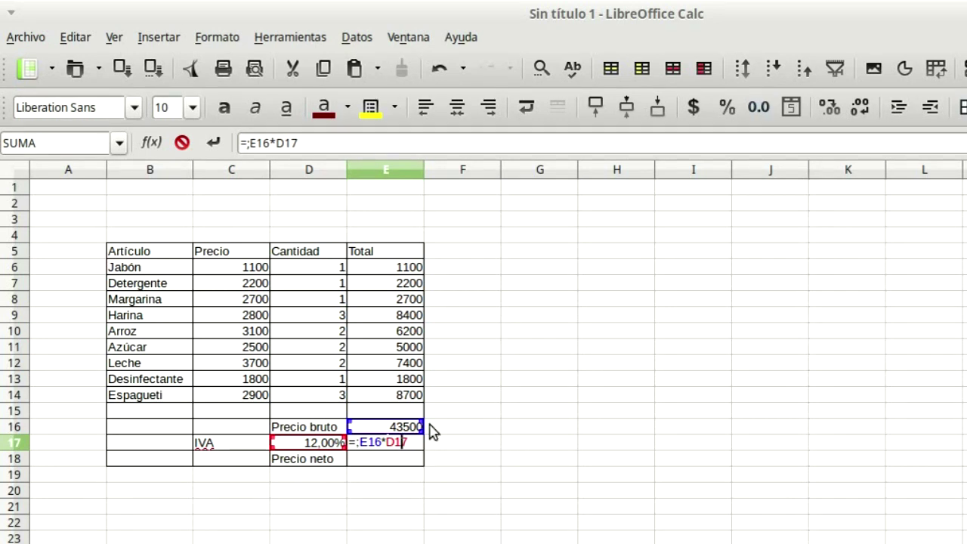
{"action": "left_click", "coordinate": [360, 442]}
{"action": "key", "text": "BackSpace"}
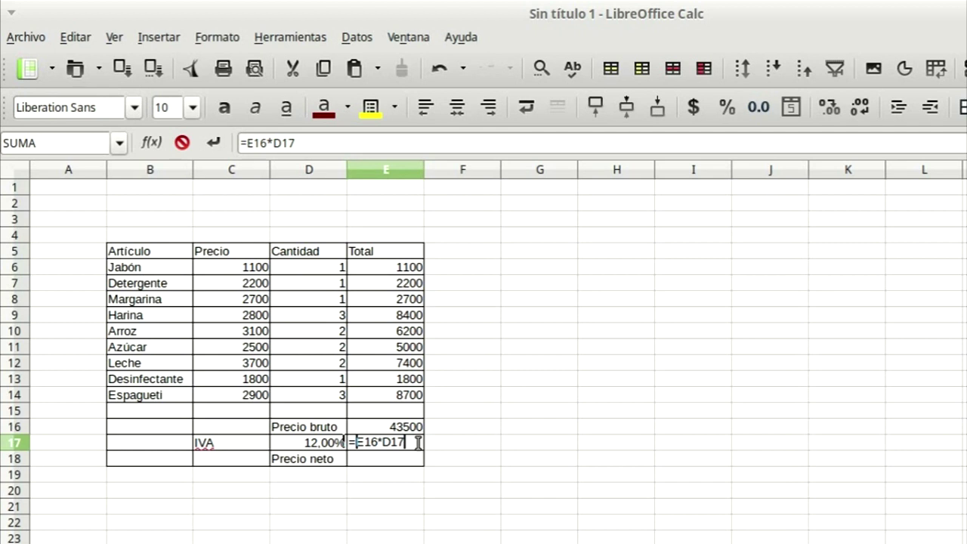
{"action": "key", "text": "Return"}
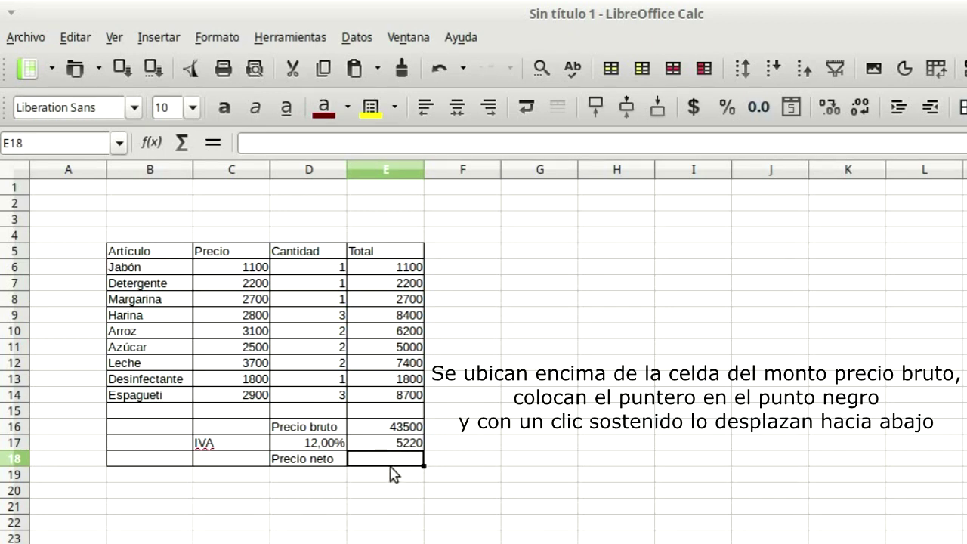
Step: Fill E16's formula down toward Precio neto, then undo the incorrect sums it produced
{"action": "left_click", "coordinate": [410, 429]}
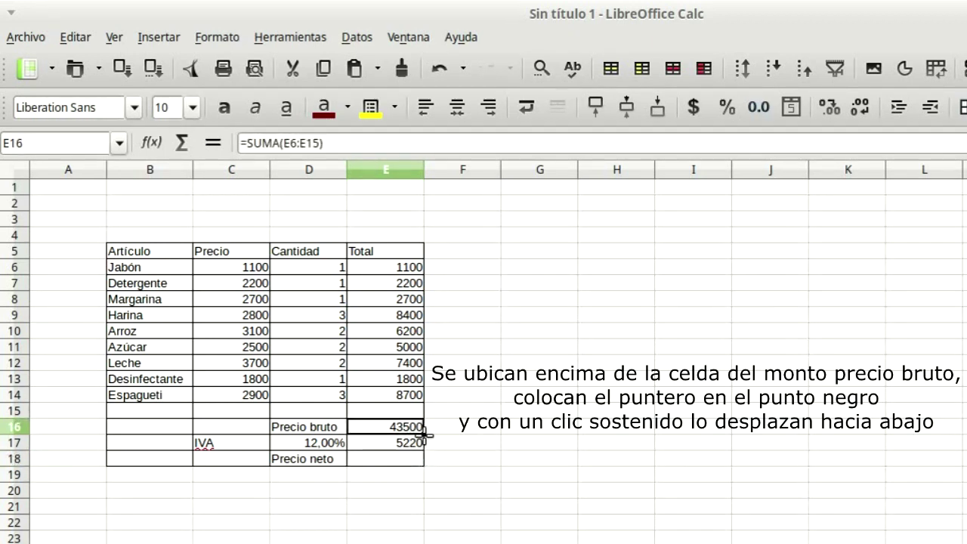
{"action": "left_click_drag", "start_coordinate": [425, 435], "coordinate": [421, 464]}
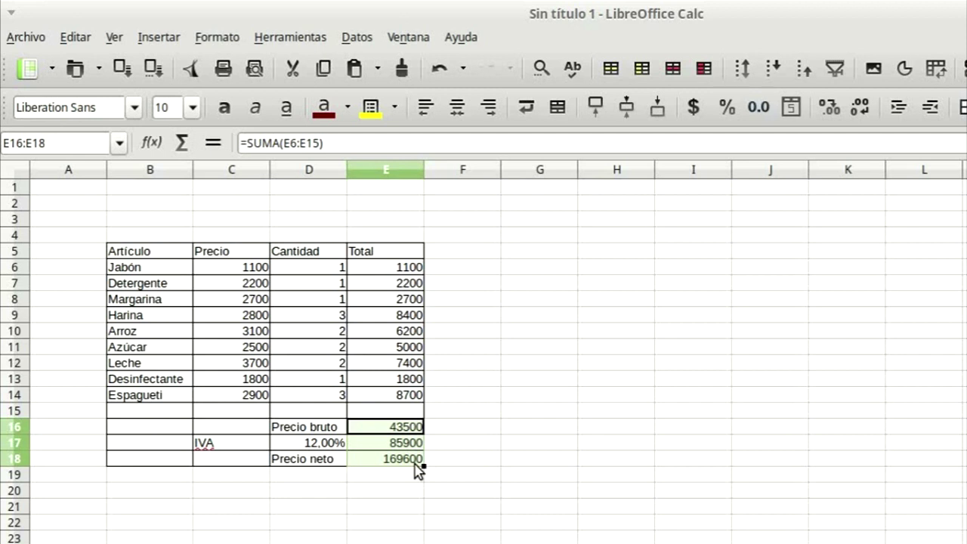
{"action": "key", "text": "ctrl+z"}
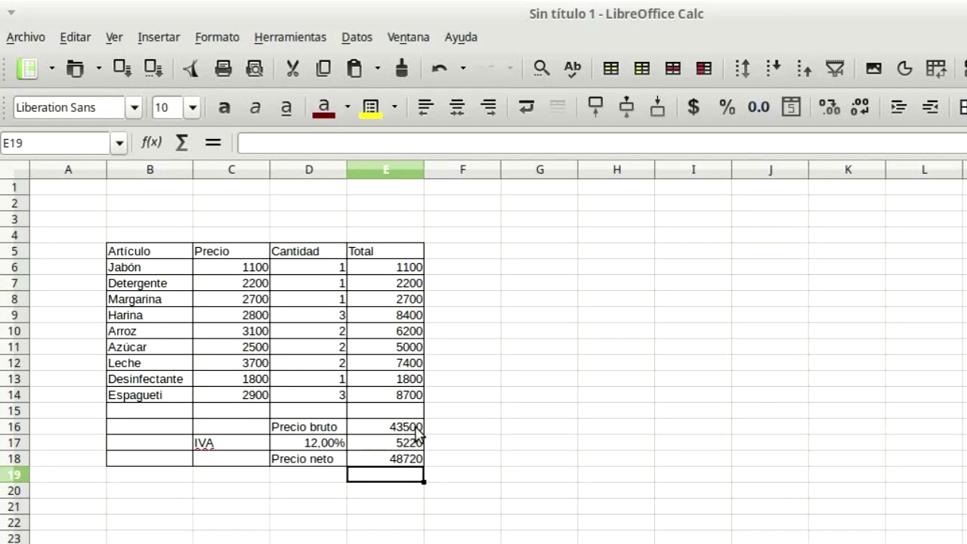
{"action": "left_click", "coordinate": [442, 428]}
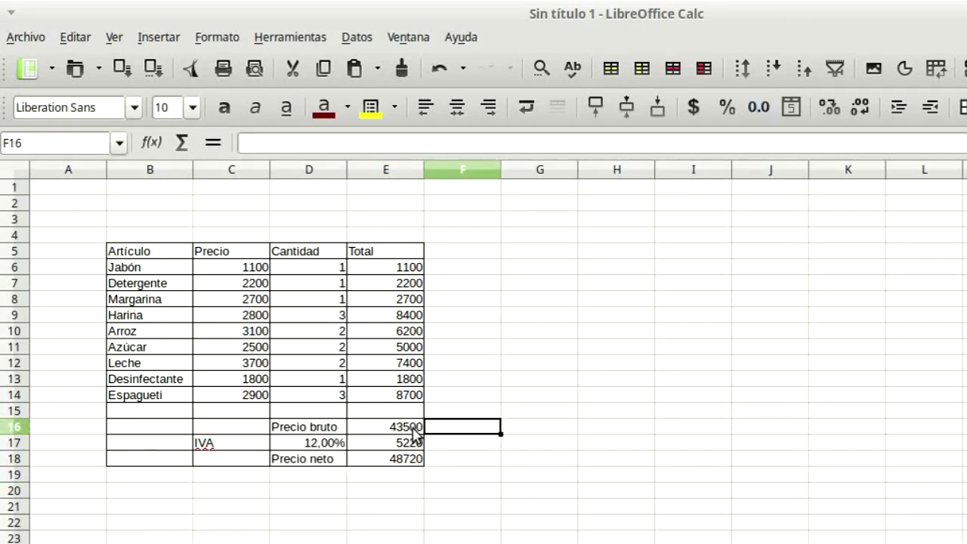